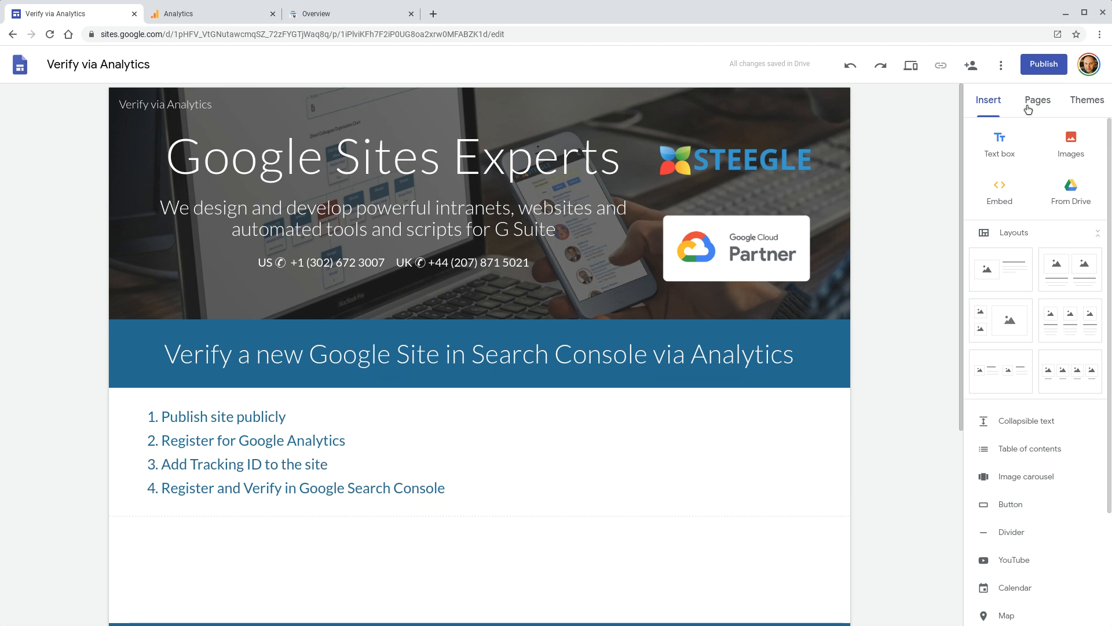
- Publish the site to the web at the address verifyviaanalytics and view the published site
left_click(1026, 71)
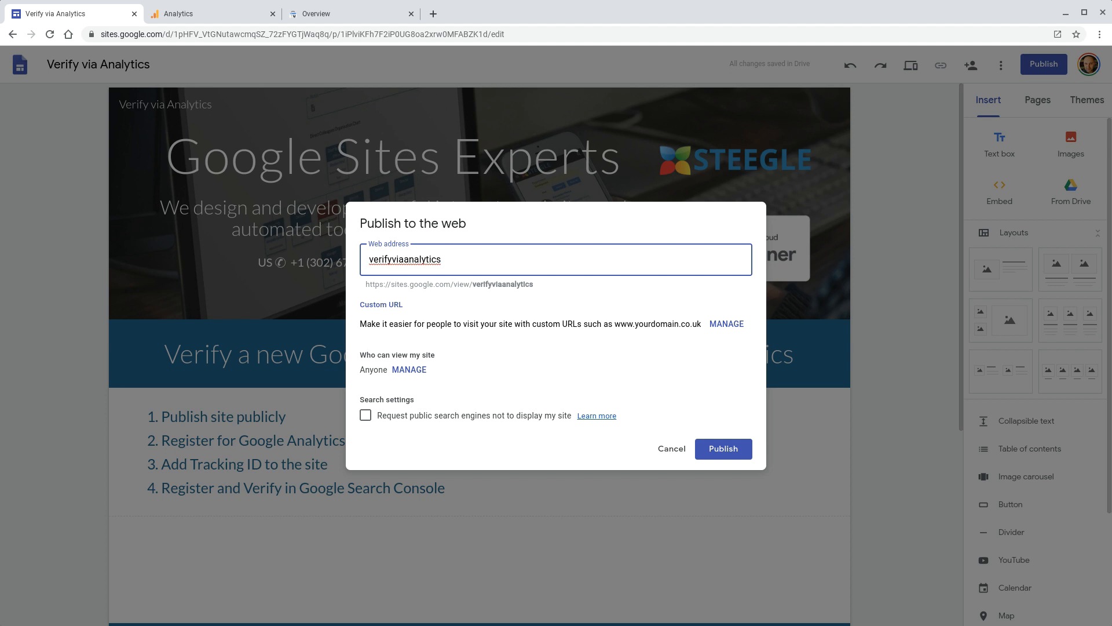
left_click(734, 451)
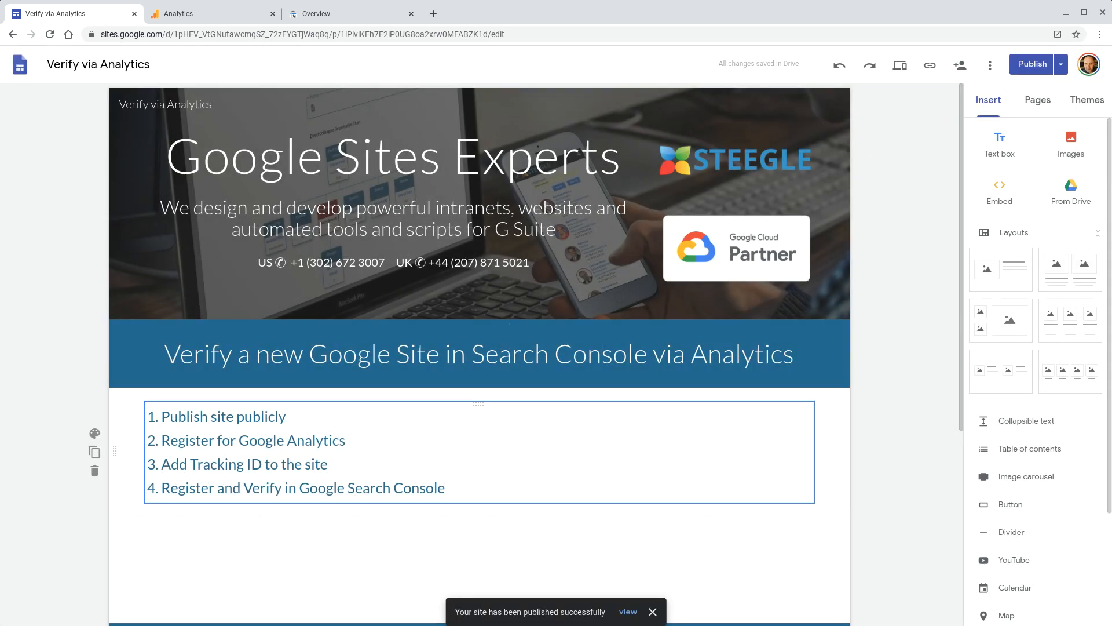
left_click(628, 612)
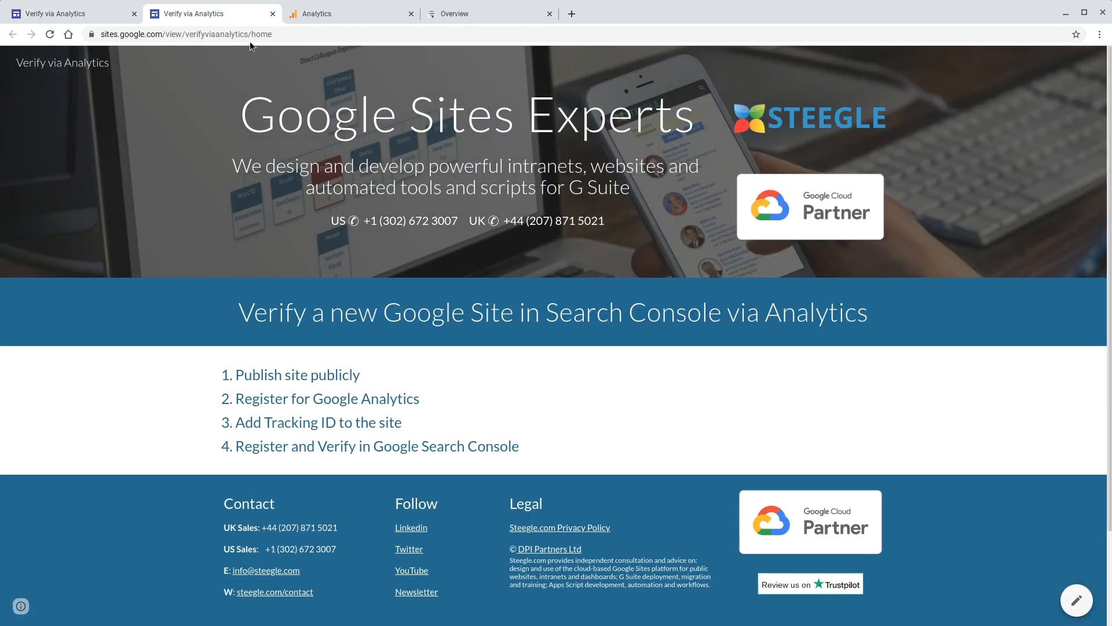
left_click(261, 34)
left_click_drag(274, 34, 298, 34)
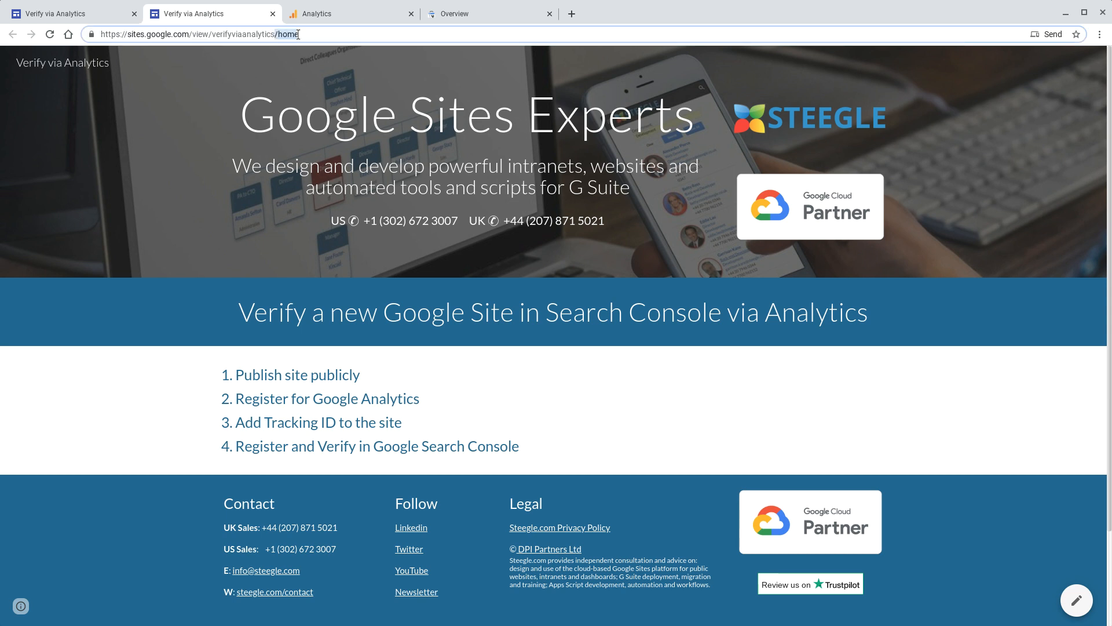
left_click(305, 34)
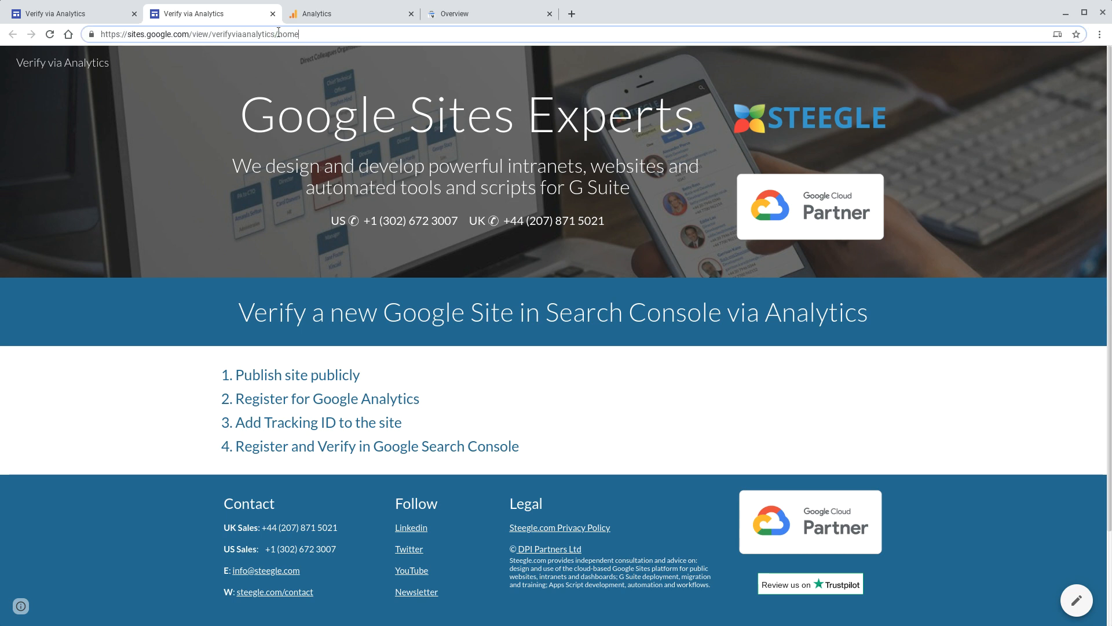
left_click_drag(274, 34, 96, 36)
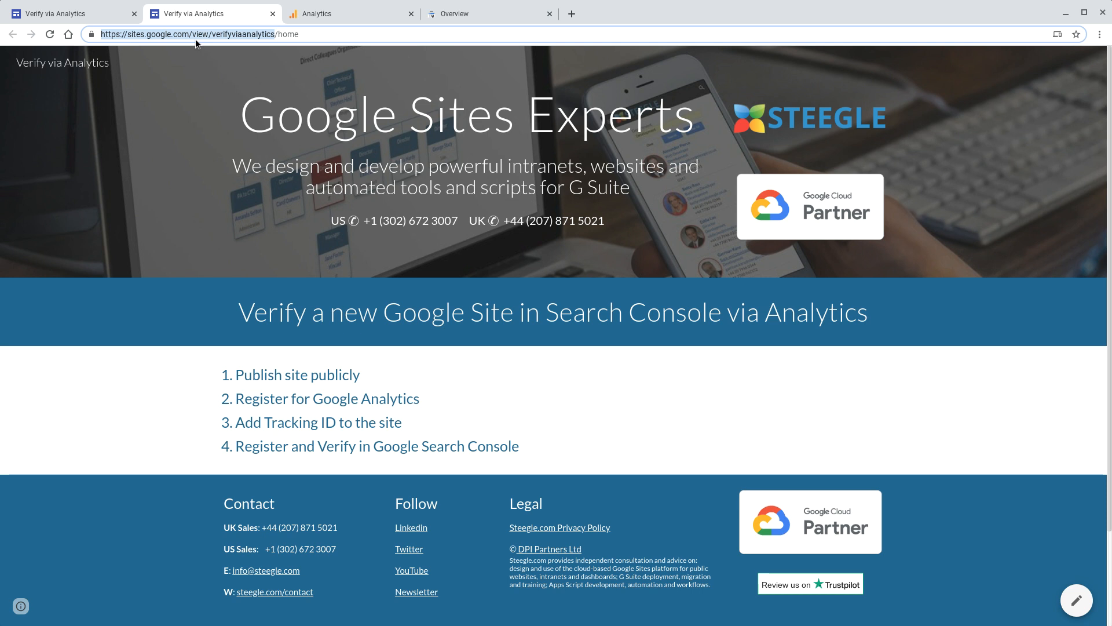
- Switch to Google Analytics and start a new property in the admin settings that measures a Web site
left_click(311, 14)
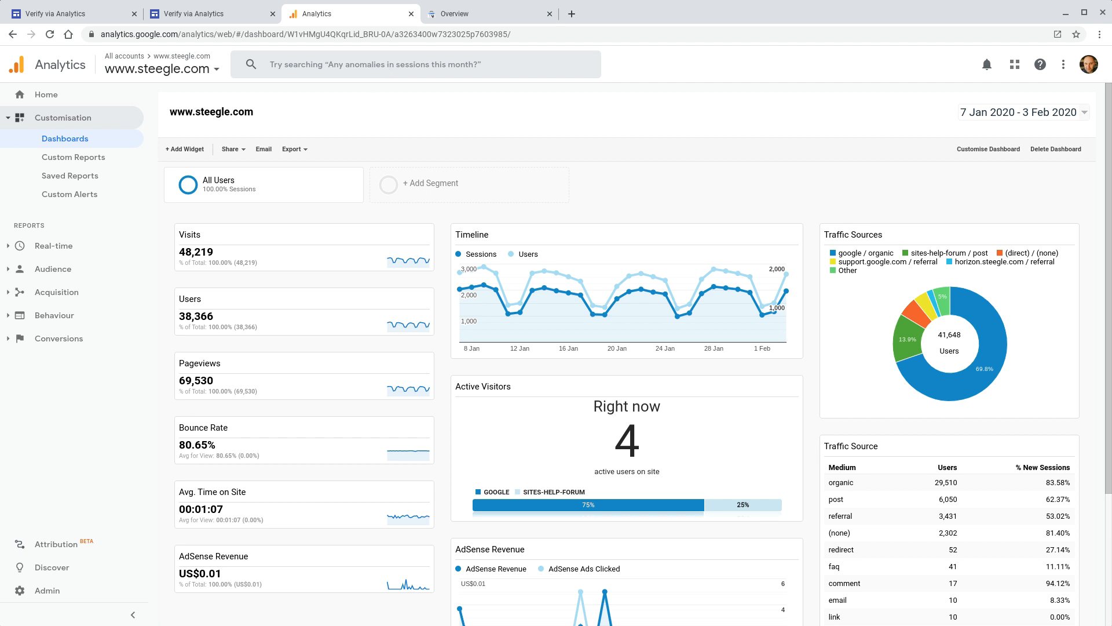
left_click(33, 592)
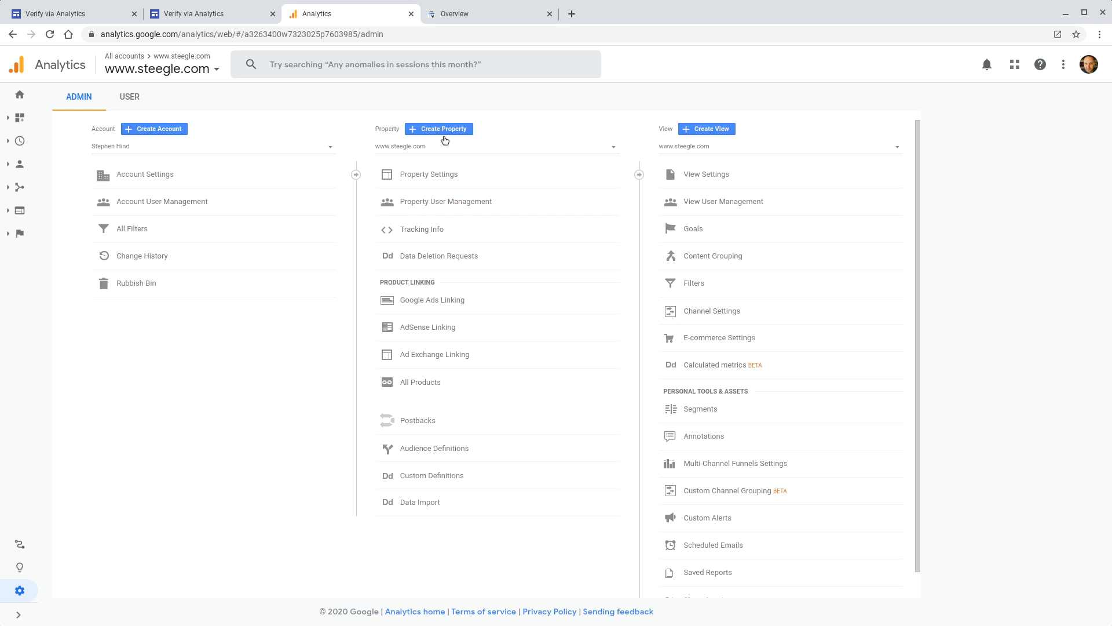
left_click(444, 130)
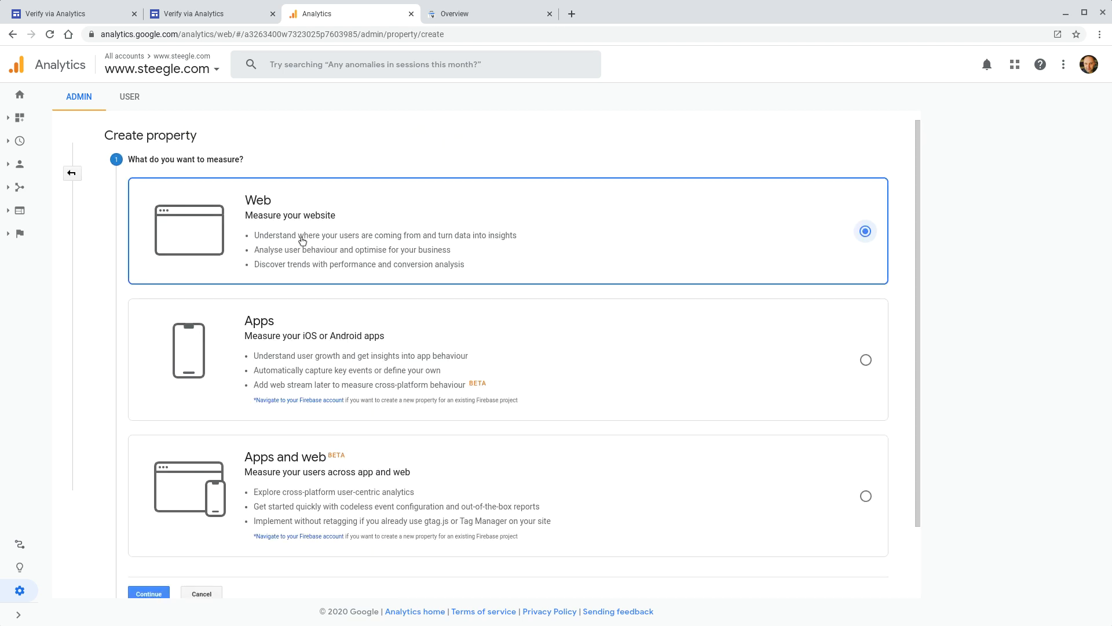
scroll(763, 237, "down", 1)
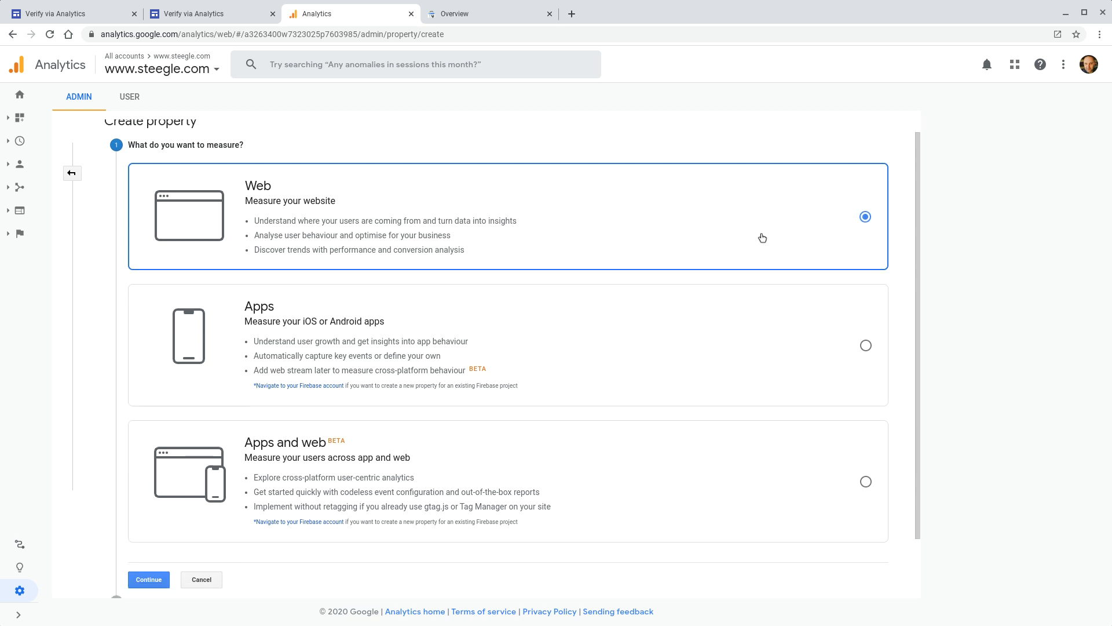
scroll(762, 237, "down", 1)
left_click(142, 515)
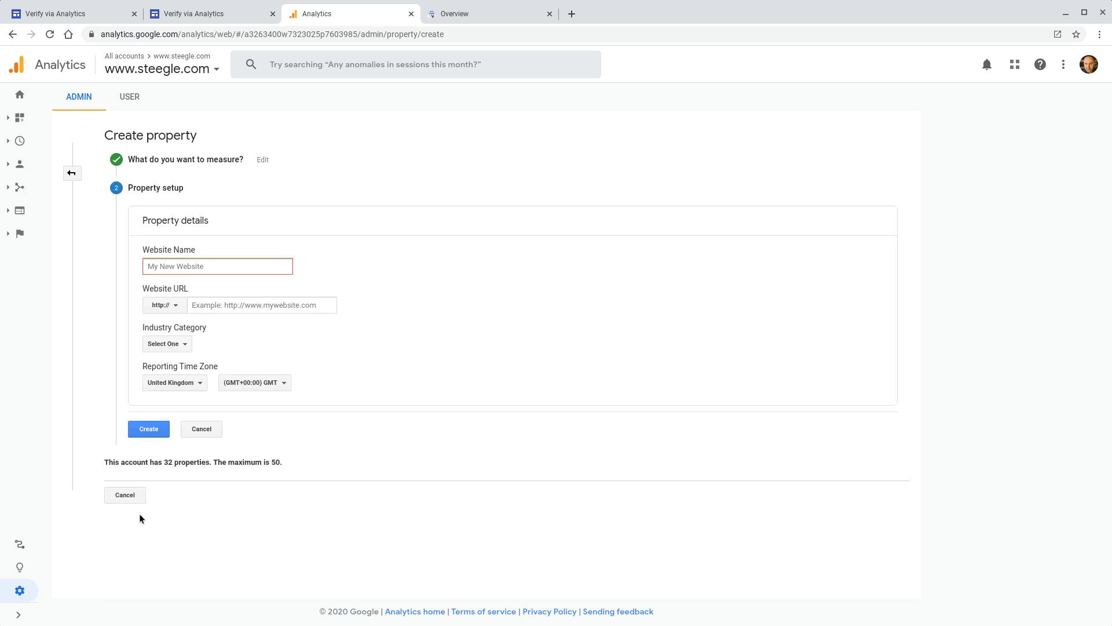
type("Verify via Anaytics")
left_click(163, 306)
left_click(168, 342)
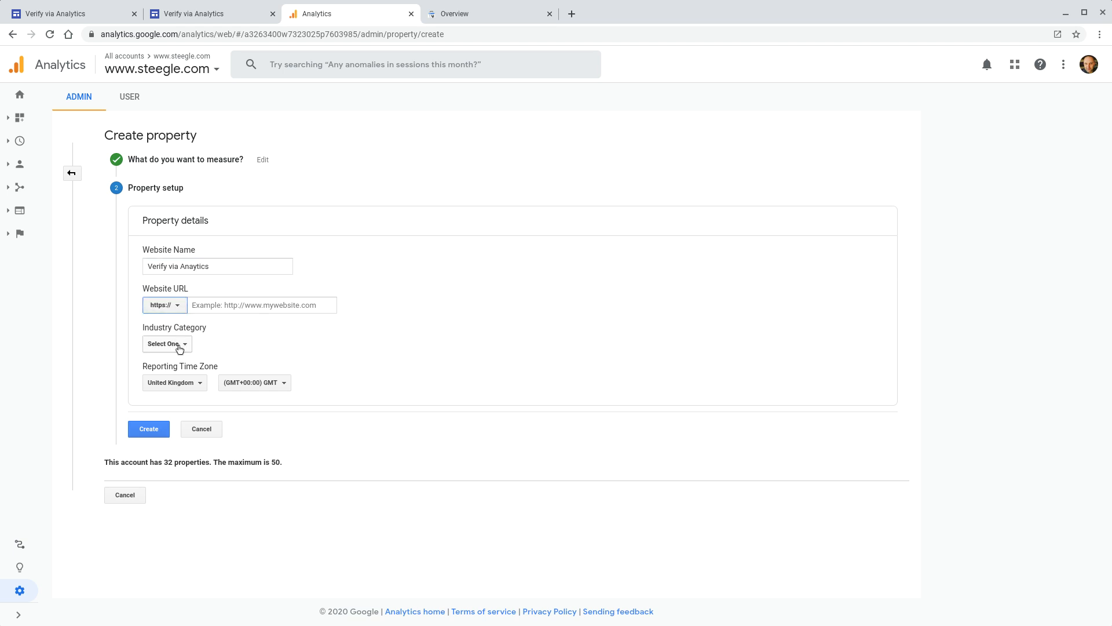
- Paste the copied address as the website URL and strip its duplicate protocol, leaving sites.google.com/view/verifyviaanalytics
left_click(226, 303)
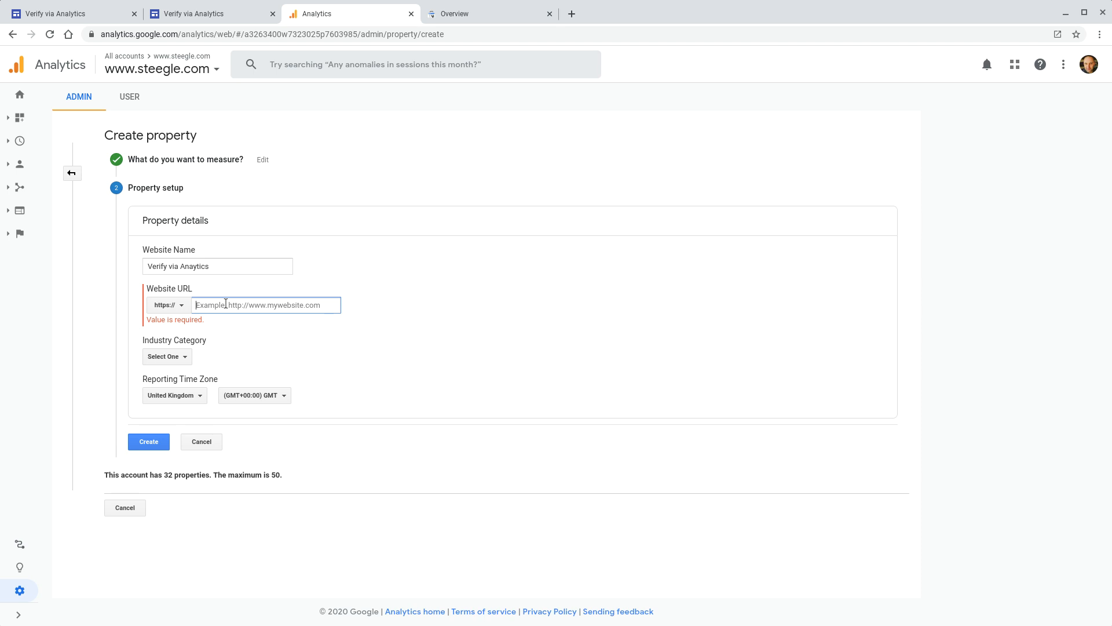
key("ctrl+v")
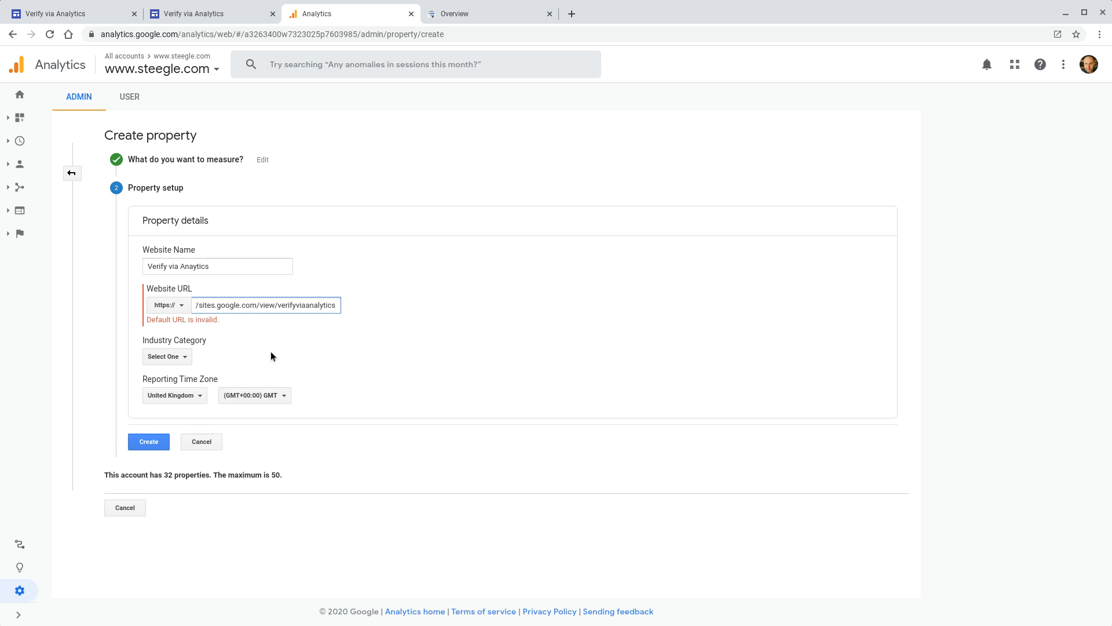
key("Home")
key("Delete")
key("Delete")
key("Delete")
key("Delete")
key("Delete")
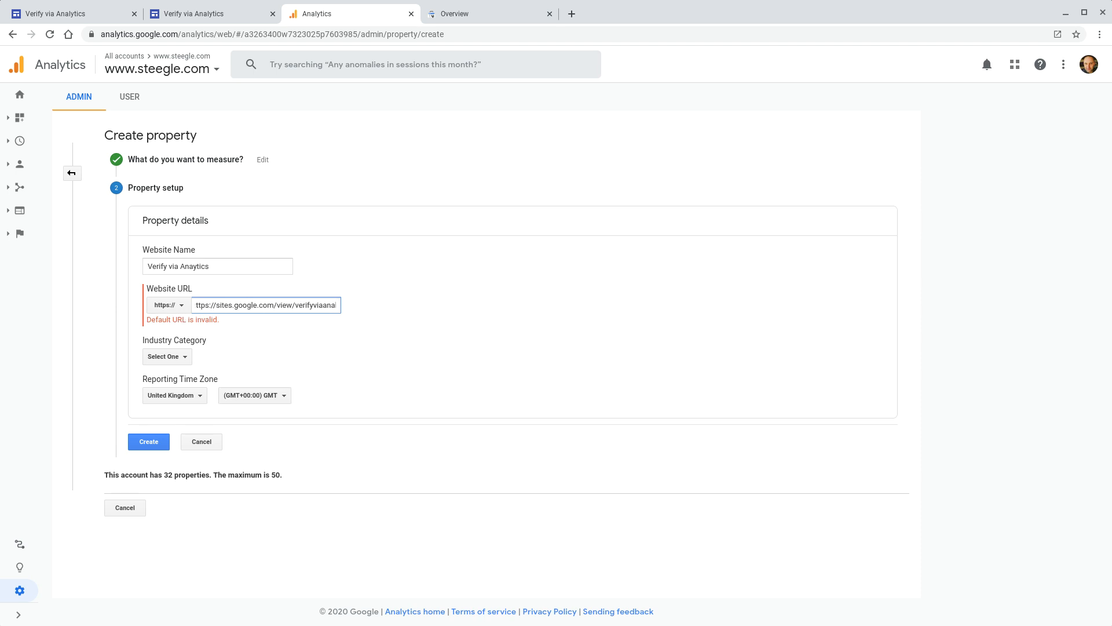
key("Delete")
key("Delete")
key("Delete")
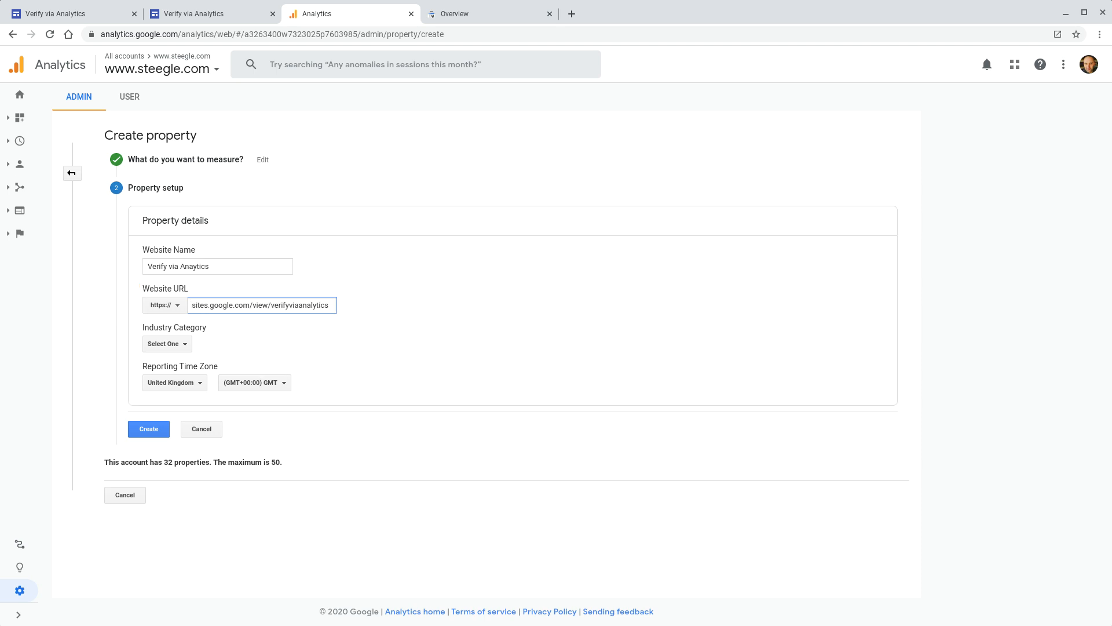
- Set the industry category to Computers and Electronics and create the property
left_click(165, 345)
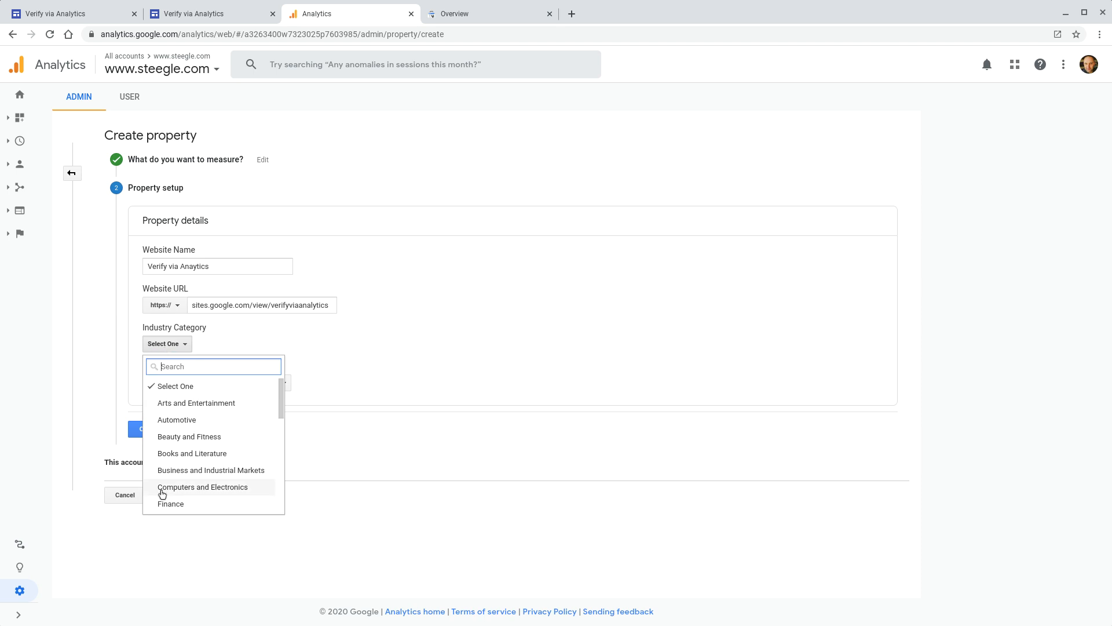
left_click(180, 490)
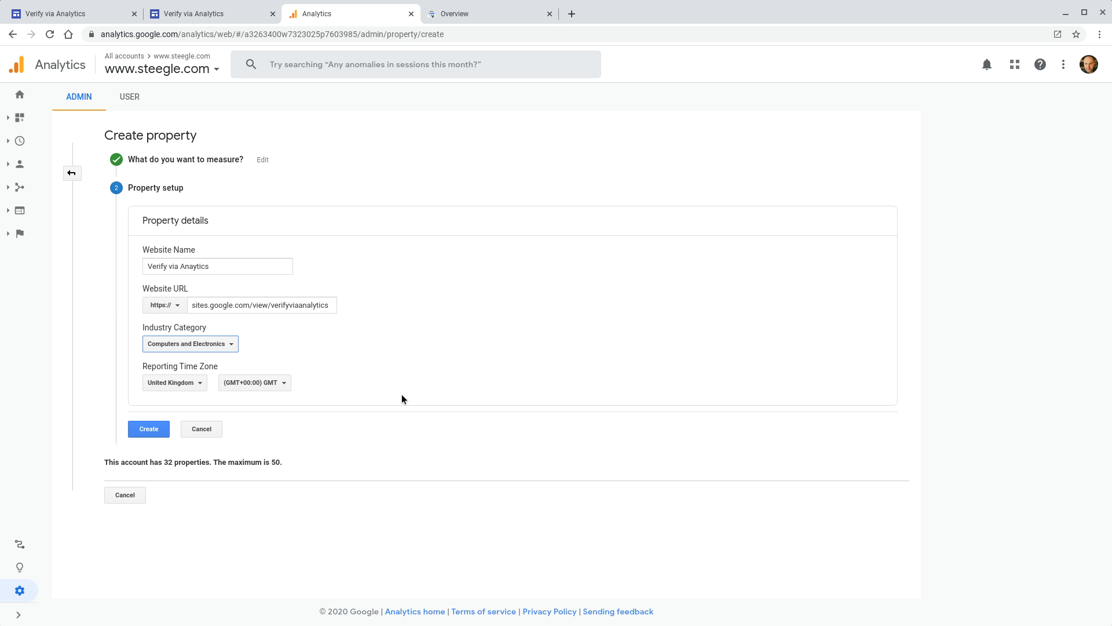
left_click(162, 430)
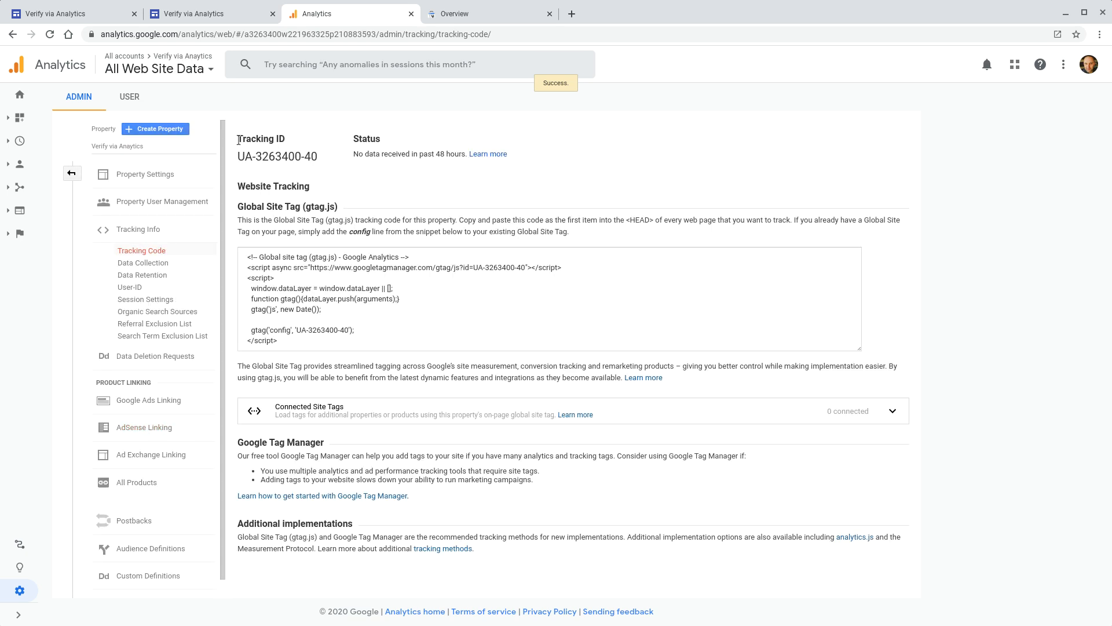
- Copy the property's tracking ID and save it in the site analytics settings of the Google Sites editor
left_click_drag(239, 156, 318, 152)
key("ctrl+c")
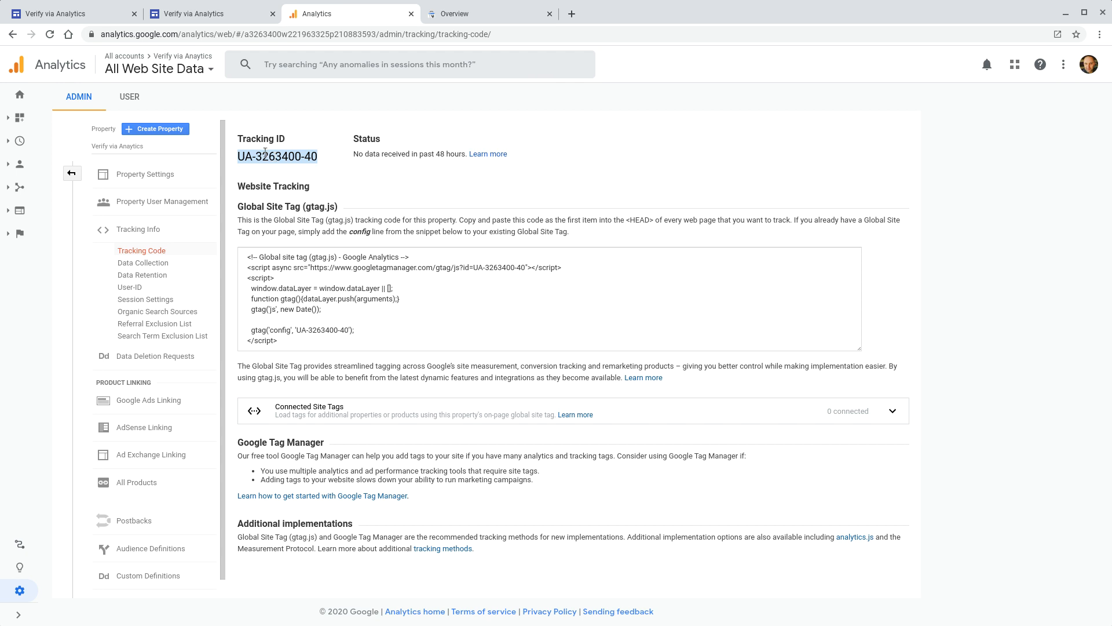
left_click(96, 21)
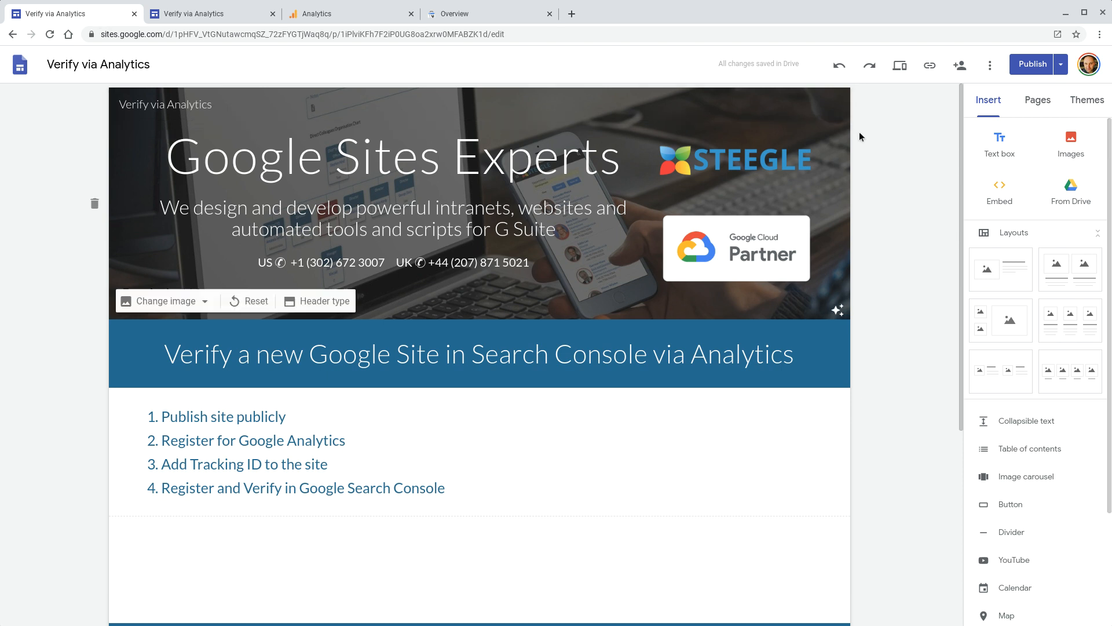
left_click(991, 66)
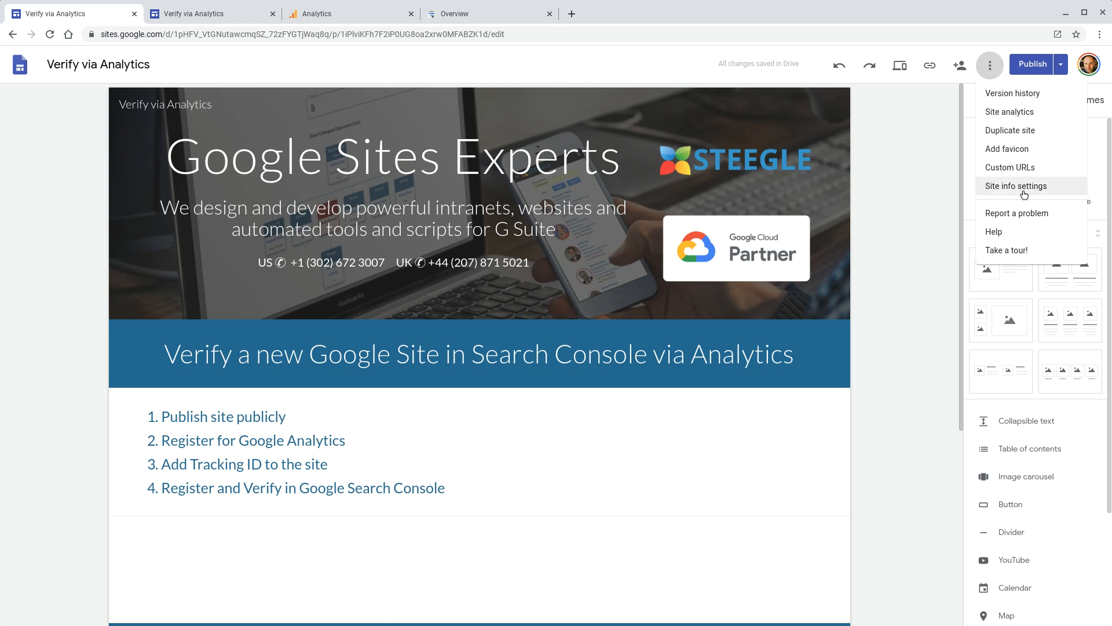
left_click(1009, 112)
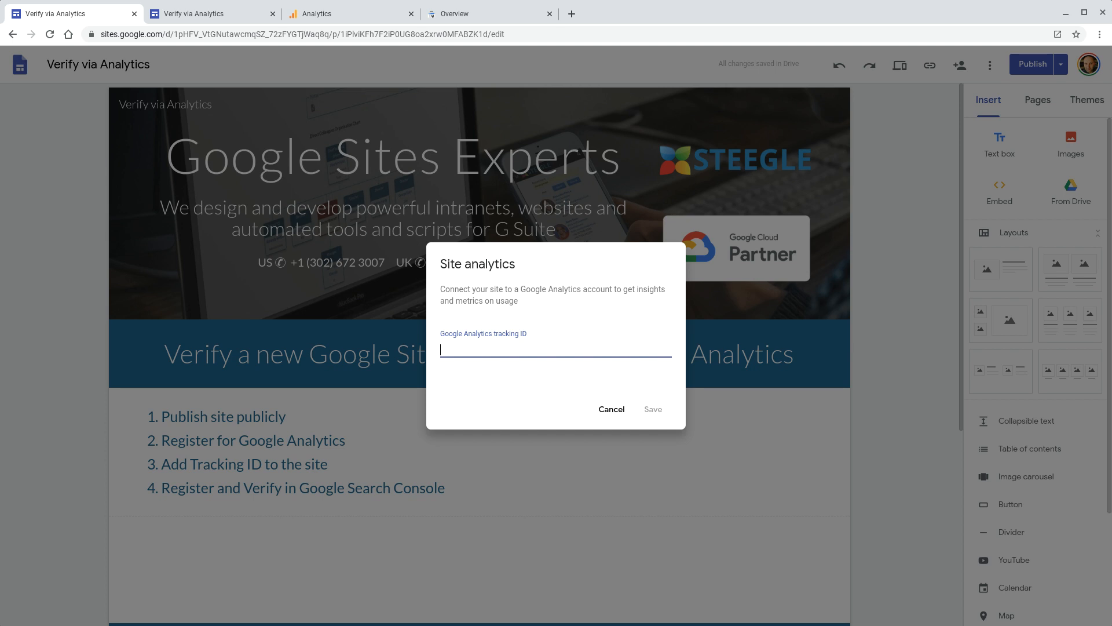
key("ctrl+v")
left_click(653, 410)
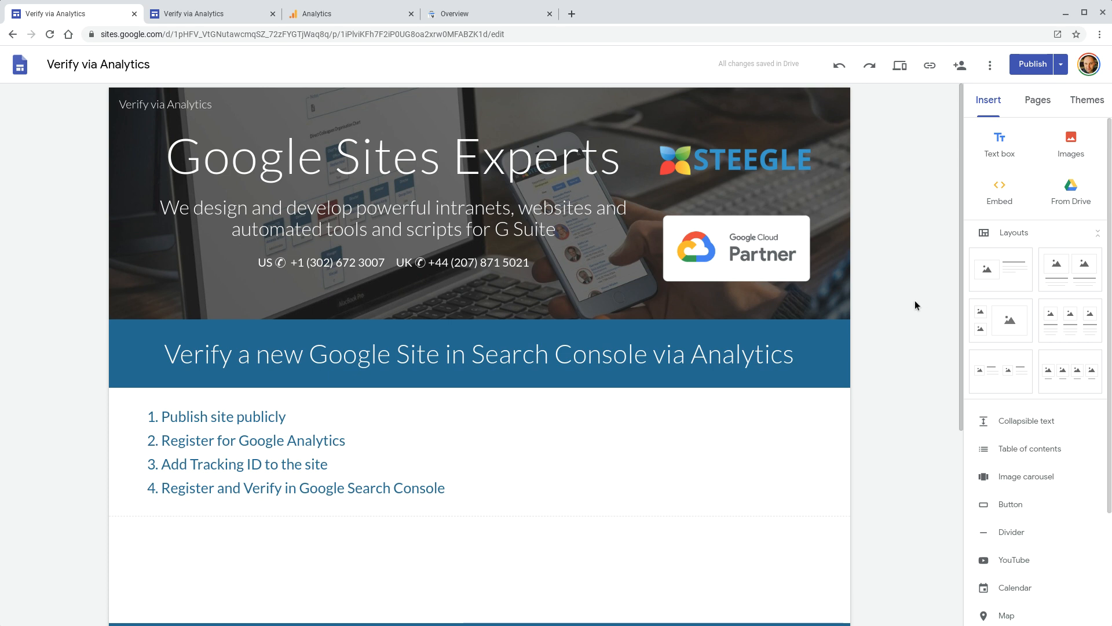
- Review the site for unpublished changes, return to the editor, and switch back to the tracking code page in Google Analytics
left_click(1033, 63)
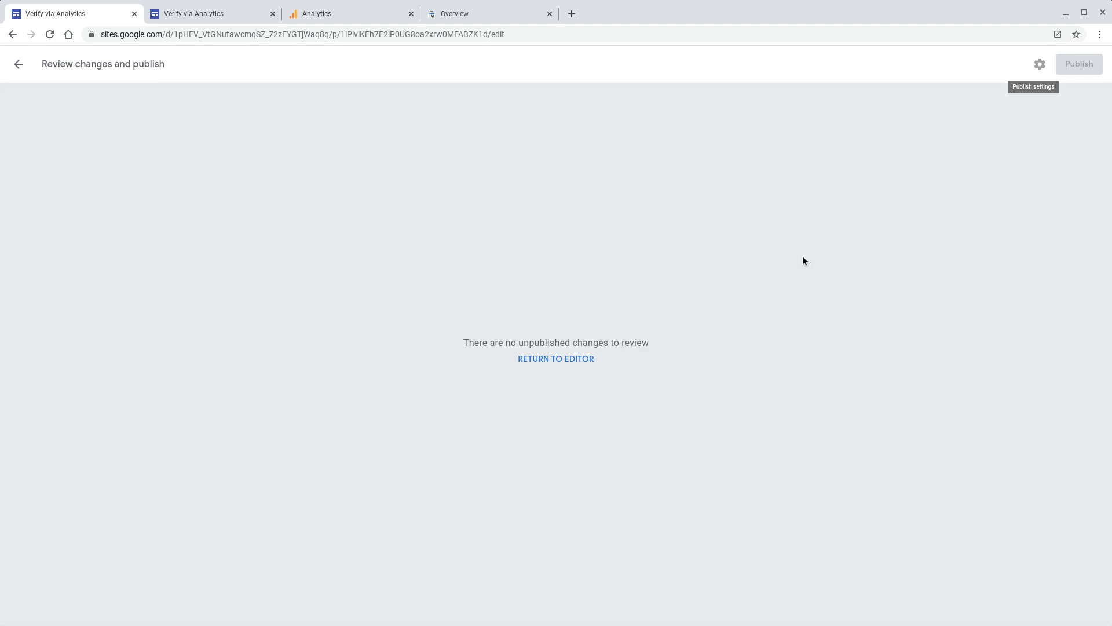
left_click(22, 64)
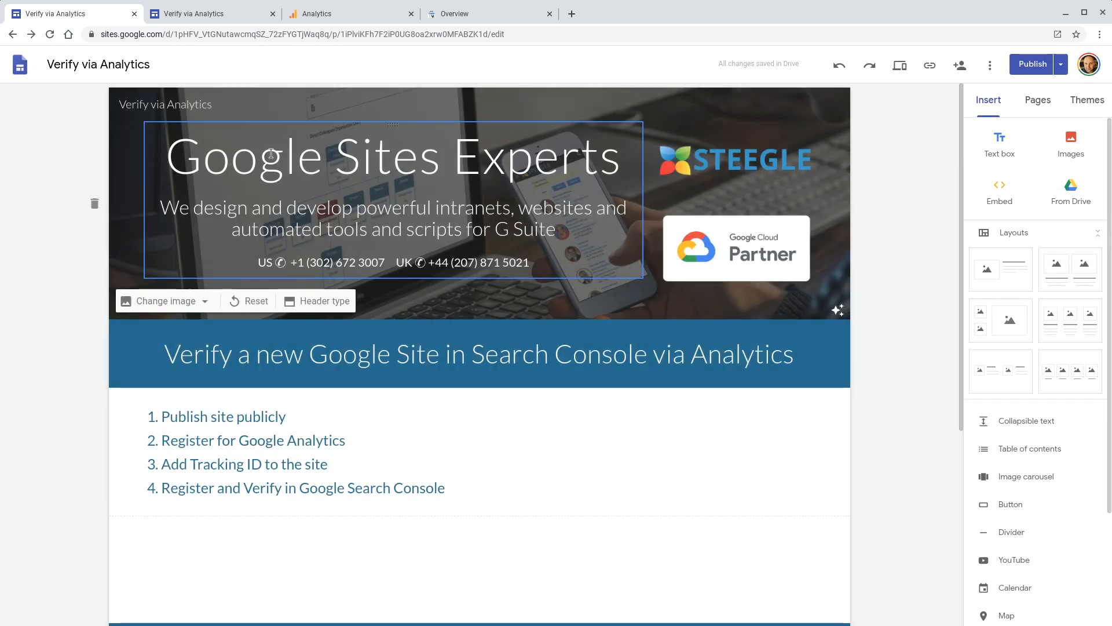
left_click(330, 19)
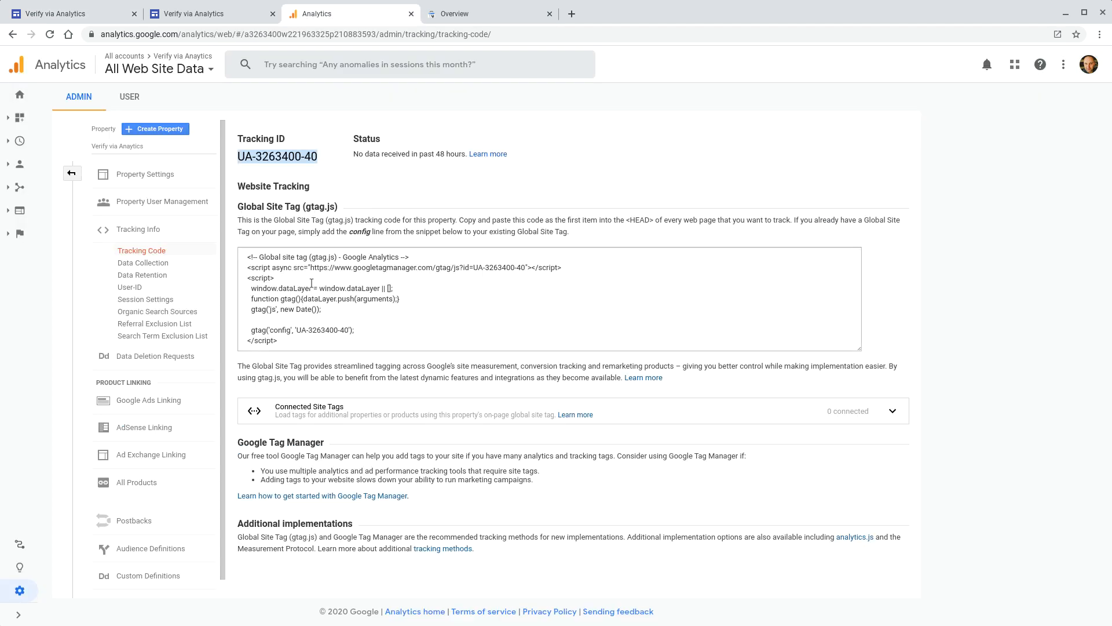
- Get the published site's address without /home and add it in Google Search Console as a new URL prefix property
left_click(223, 13)
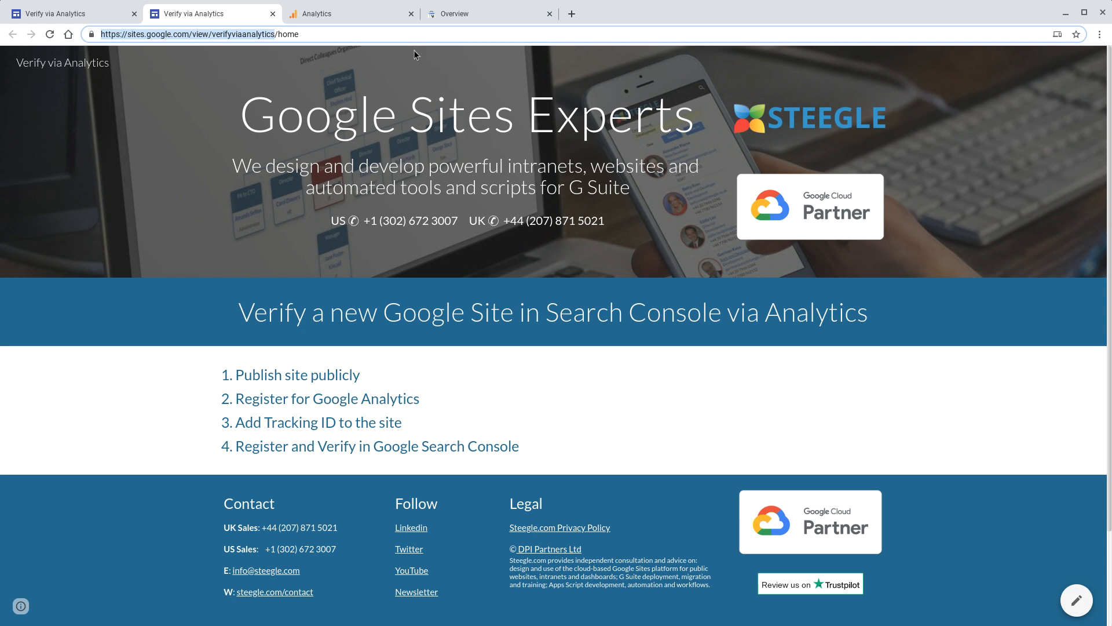
left_click(481, 19)
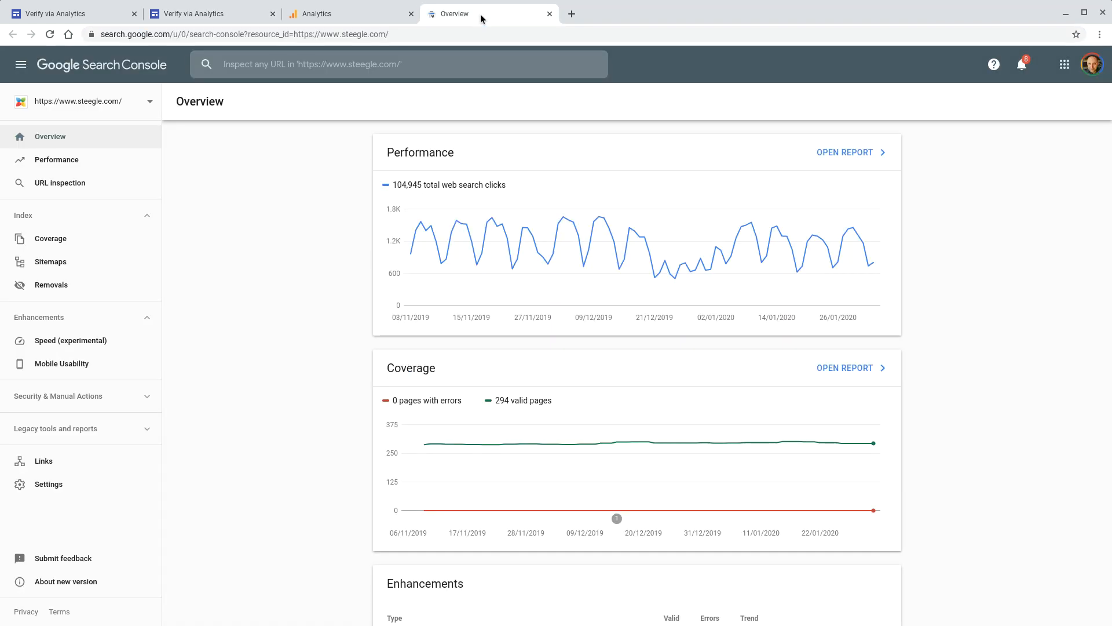
left_click(155, 103)
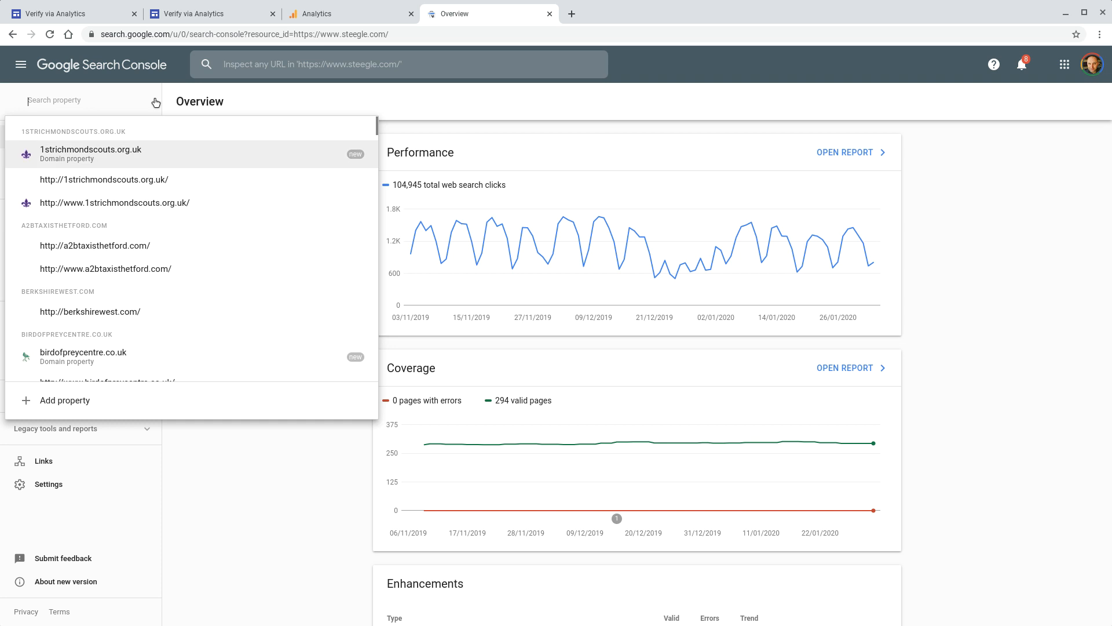
left_click(64, 405)
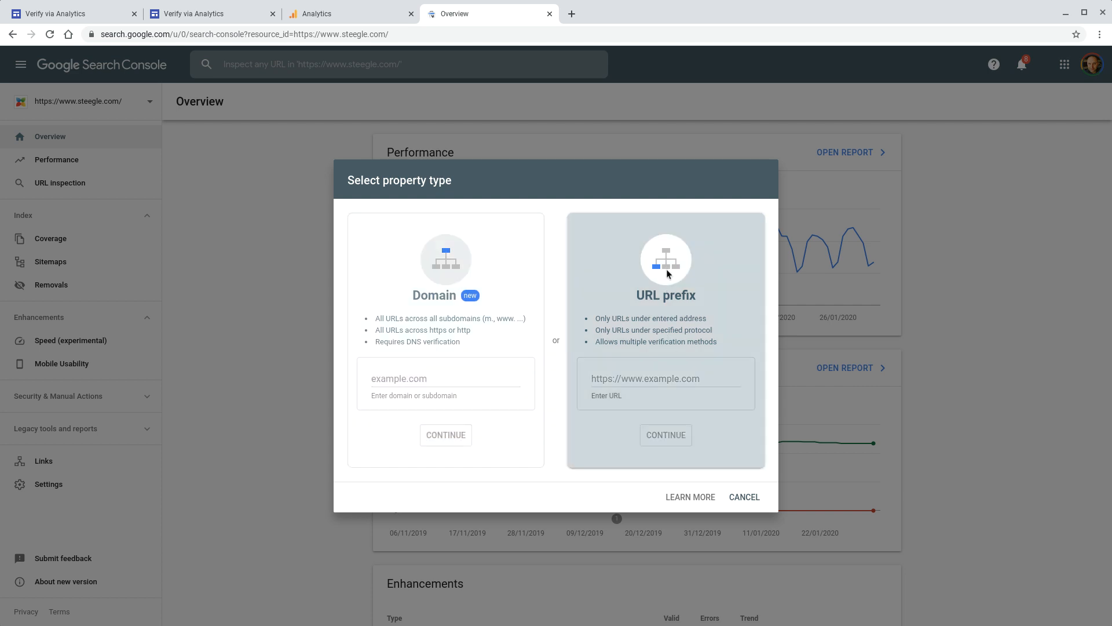
left_click(634, 379)
key("ctrl+v")
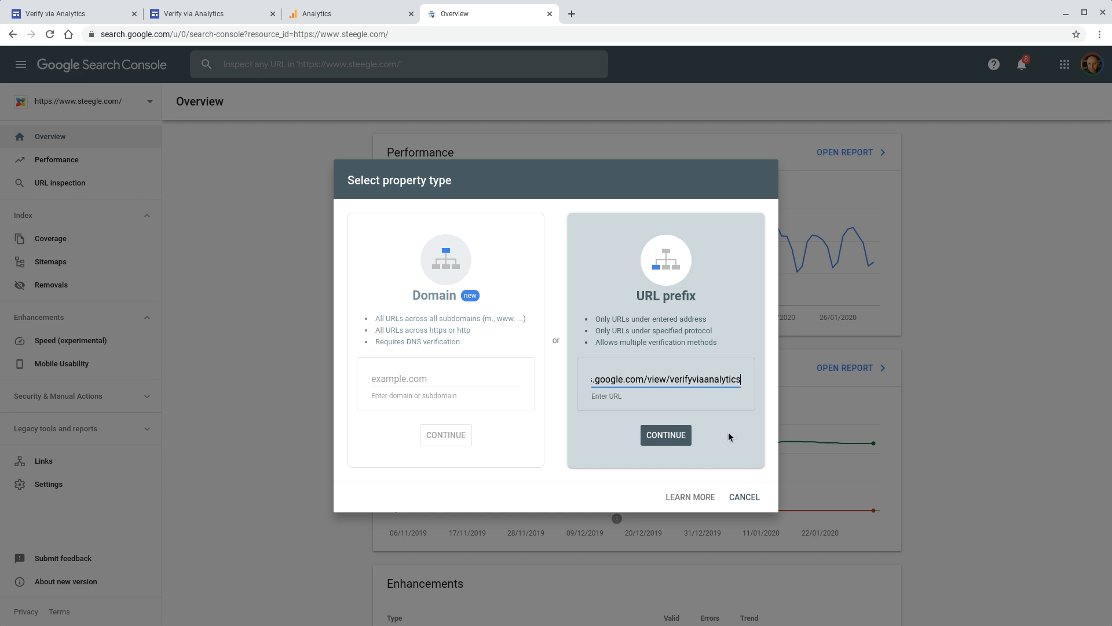
left_click(681, 439)
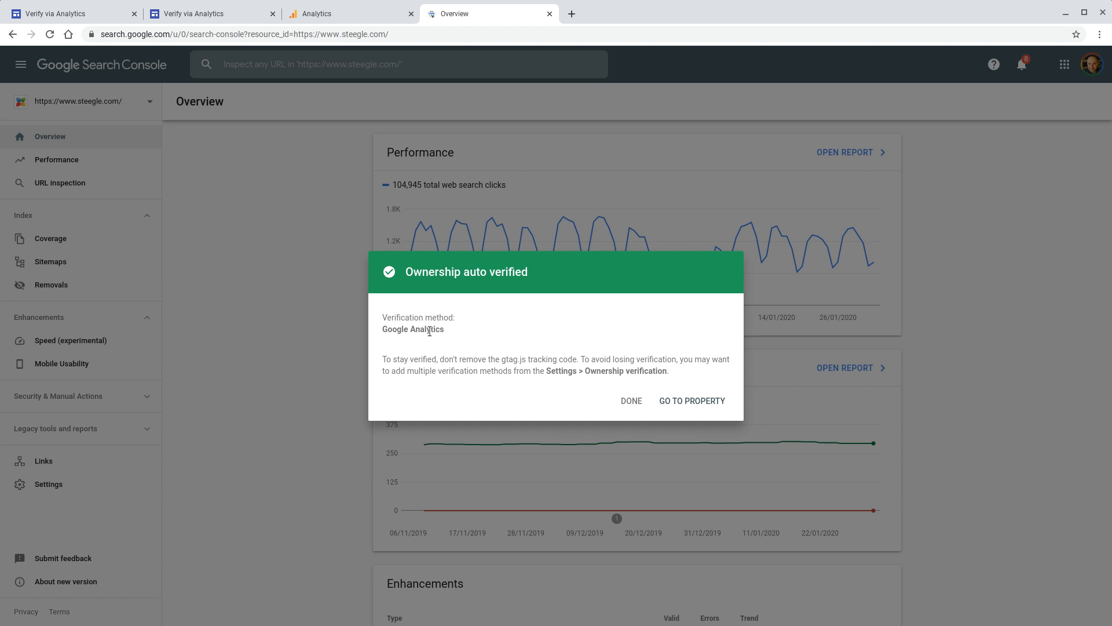
- Go to the newly verified site property in Google Search Console
left_click(676, 402)
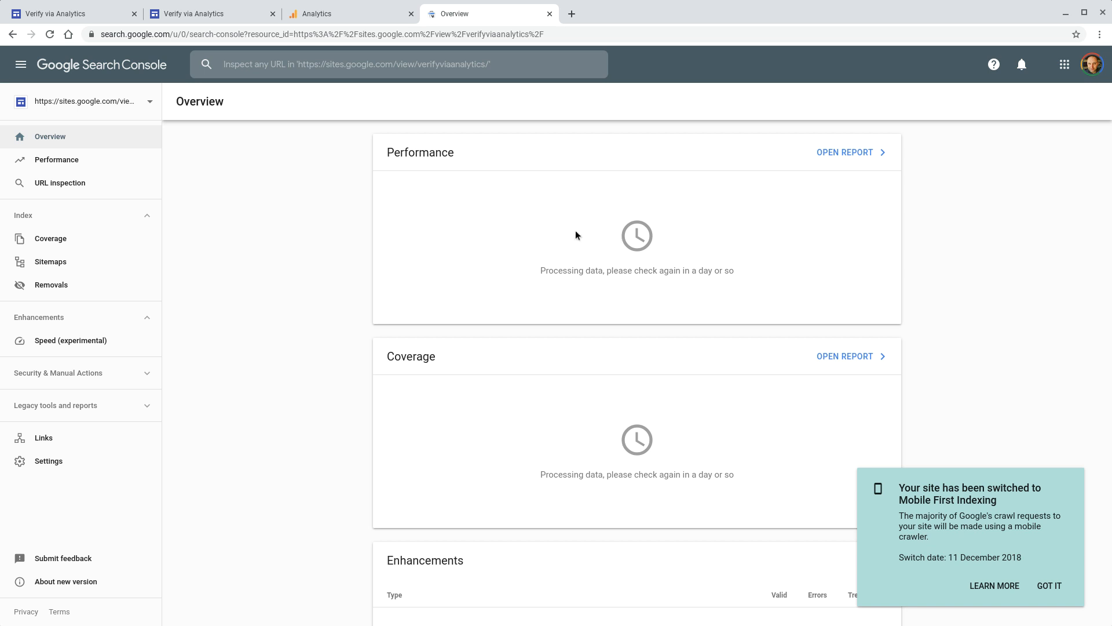
left_click(226, 64)
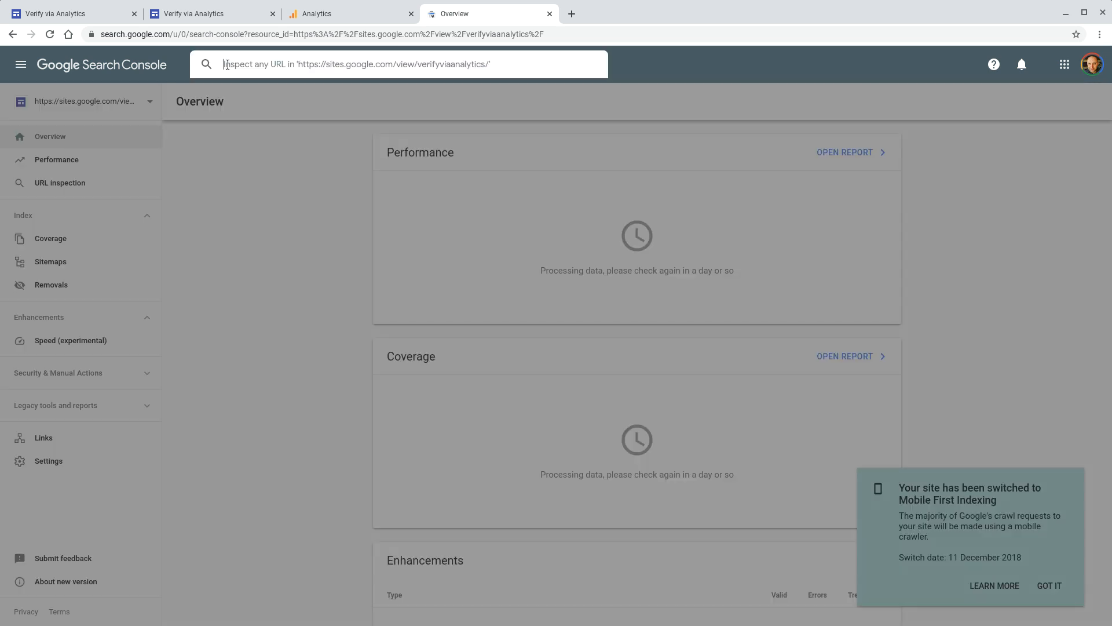
type("https://sites.google.com/view/verifyviaanalytics")
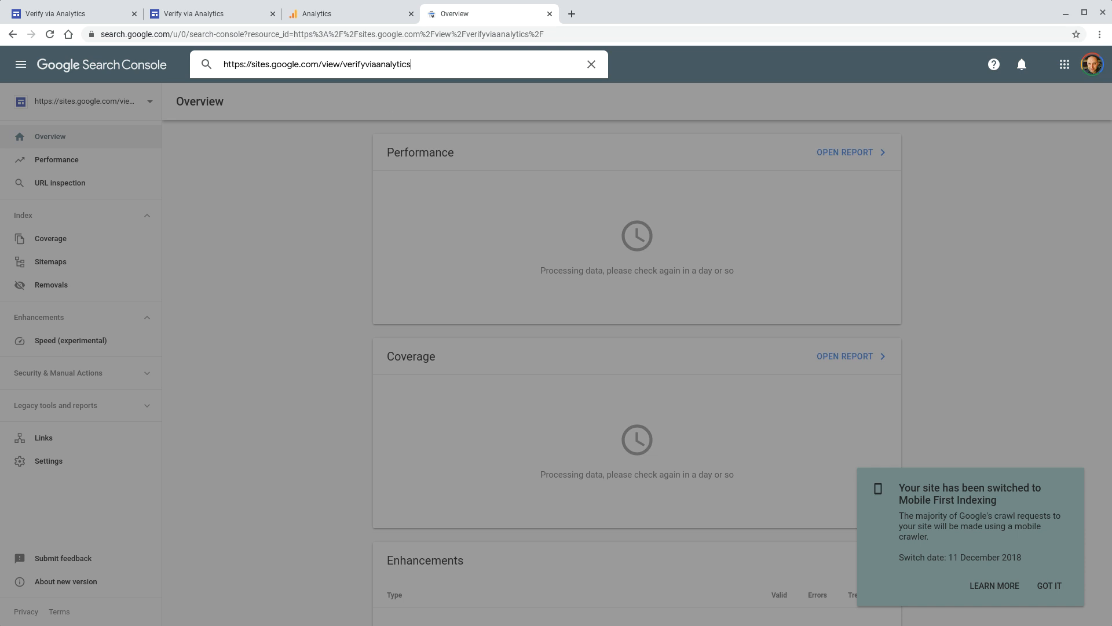
key("Return")
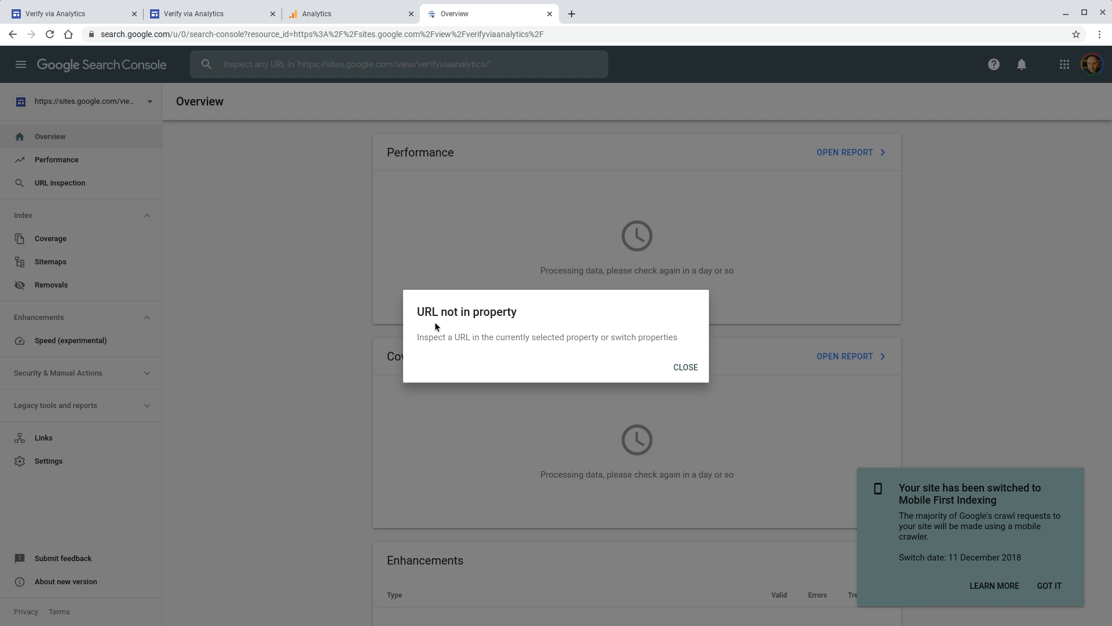
left_click(687, 368)
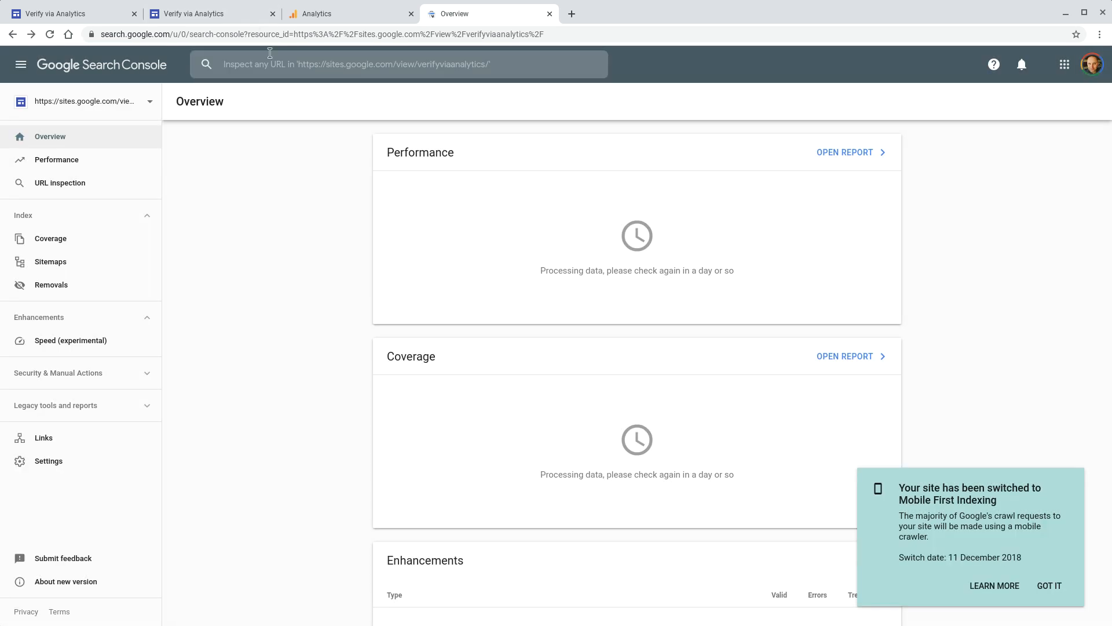
left_click(191, 21)
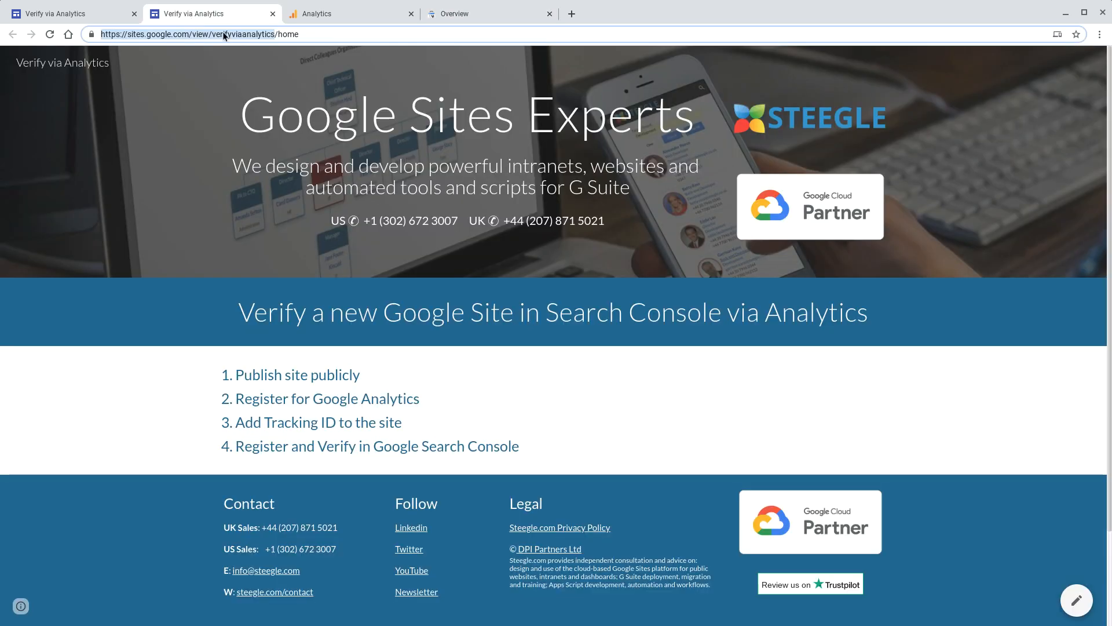
left_click(334, 33)
key("ctrl+c")
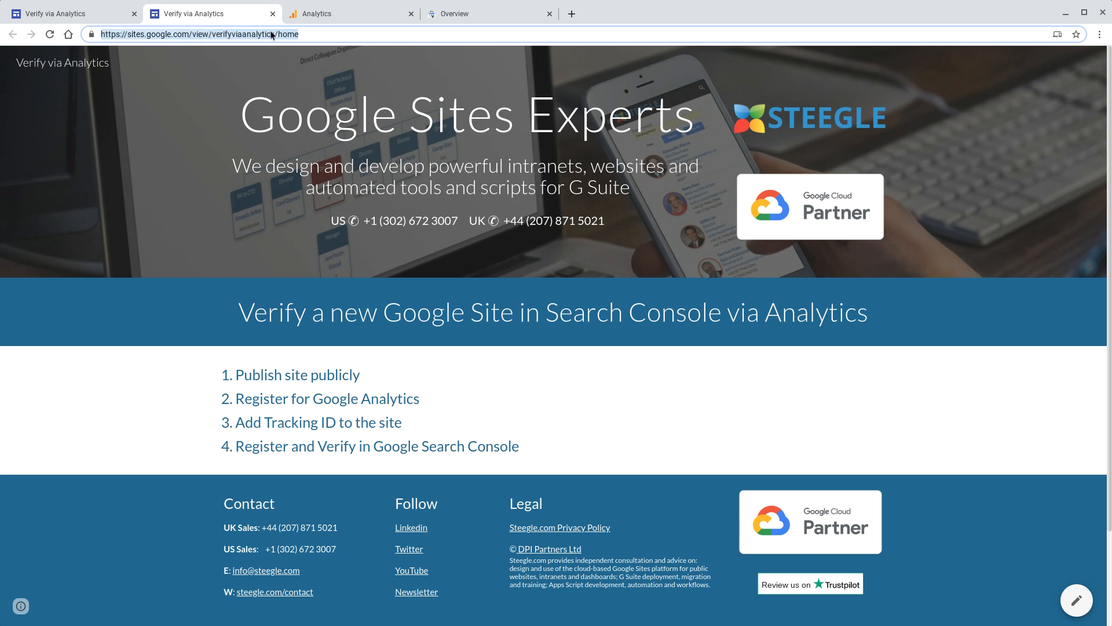
left_click(462, 16)
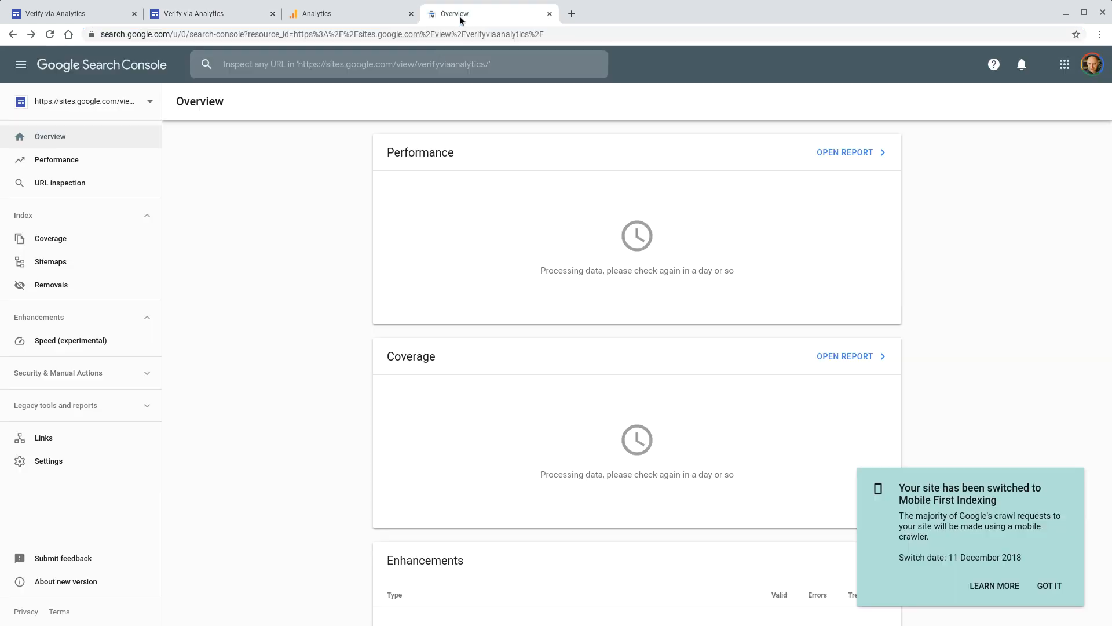
left_click(339, 68)
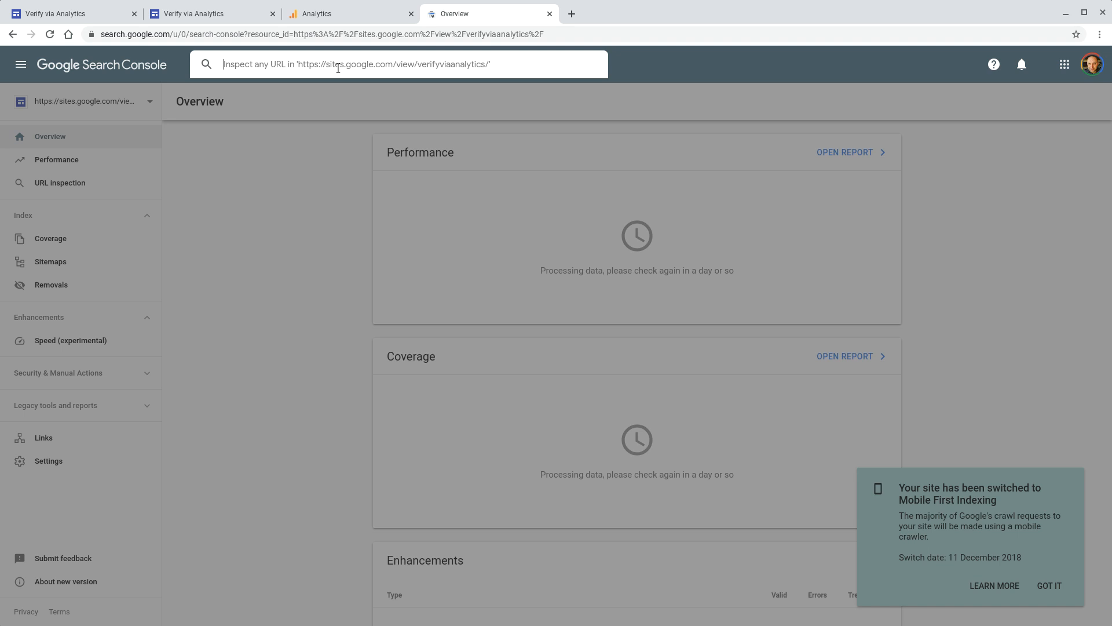
key("ctrl+v")
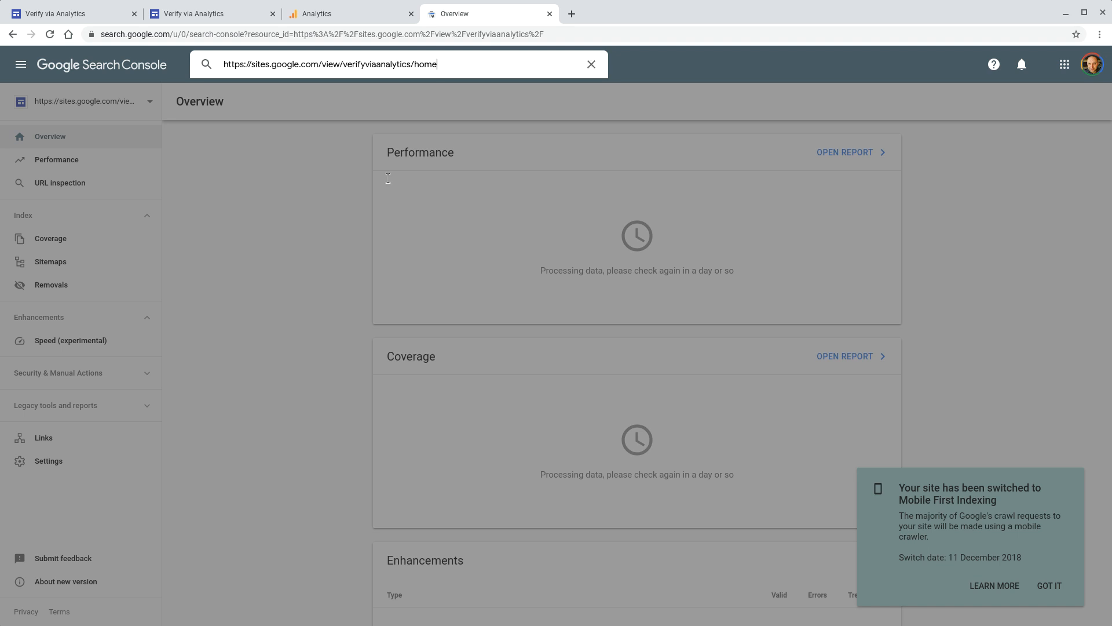
key("Return")
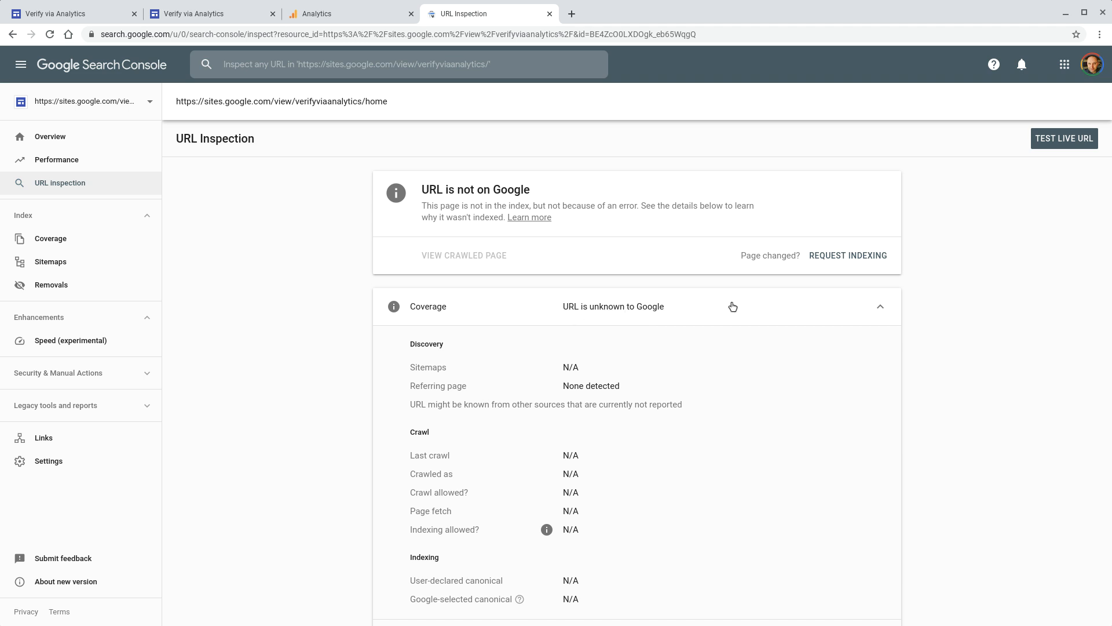
left_click(859, 255)
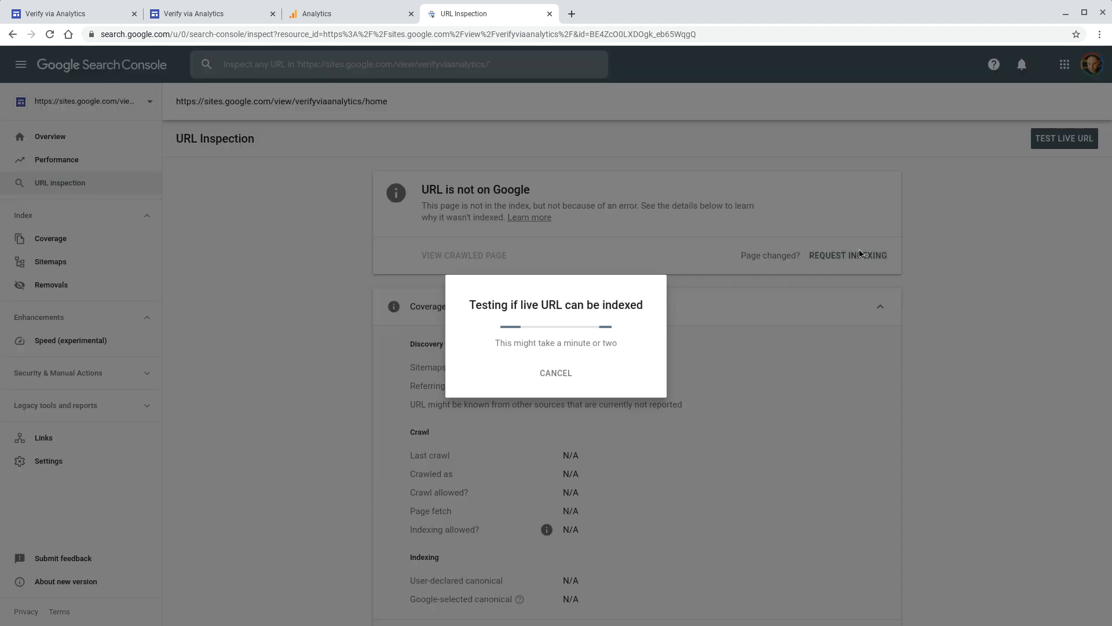